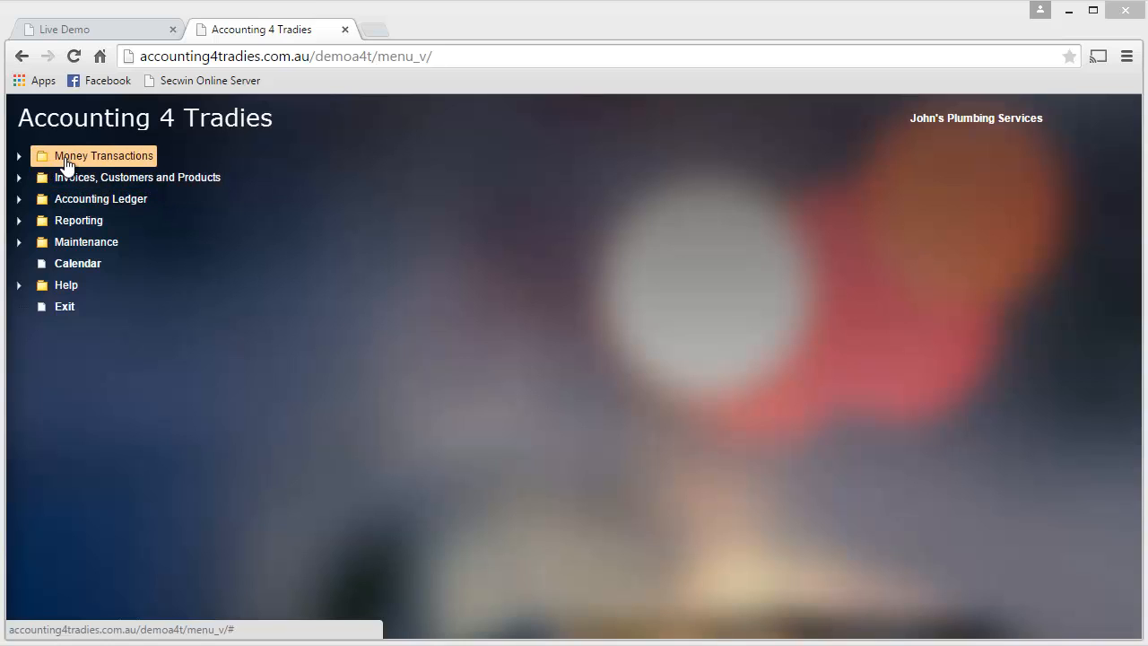
Step: Open the income and expense records for Bank Account One
{"action": "left_click", "coordinate": [65, 161]}
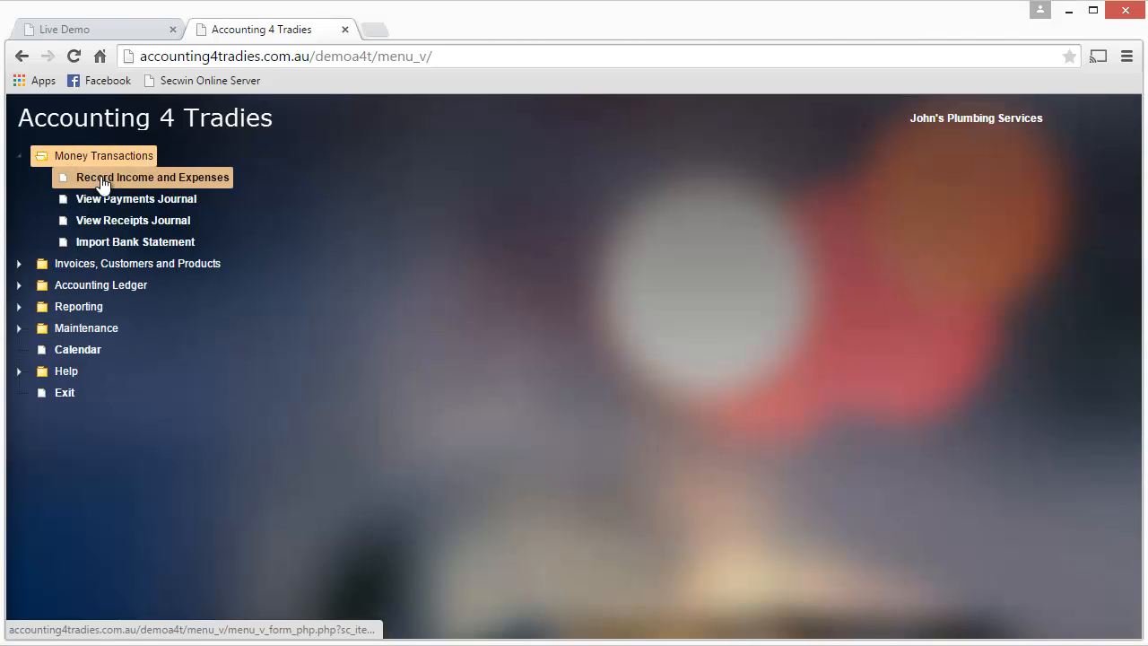
{"action": "left_click", "coordinate": [141, 180]}
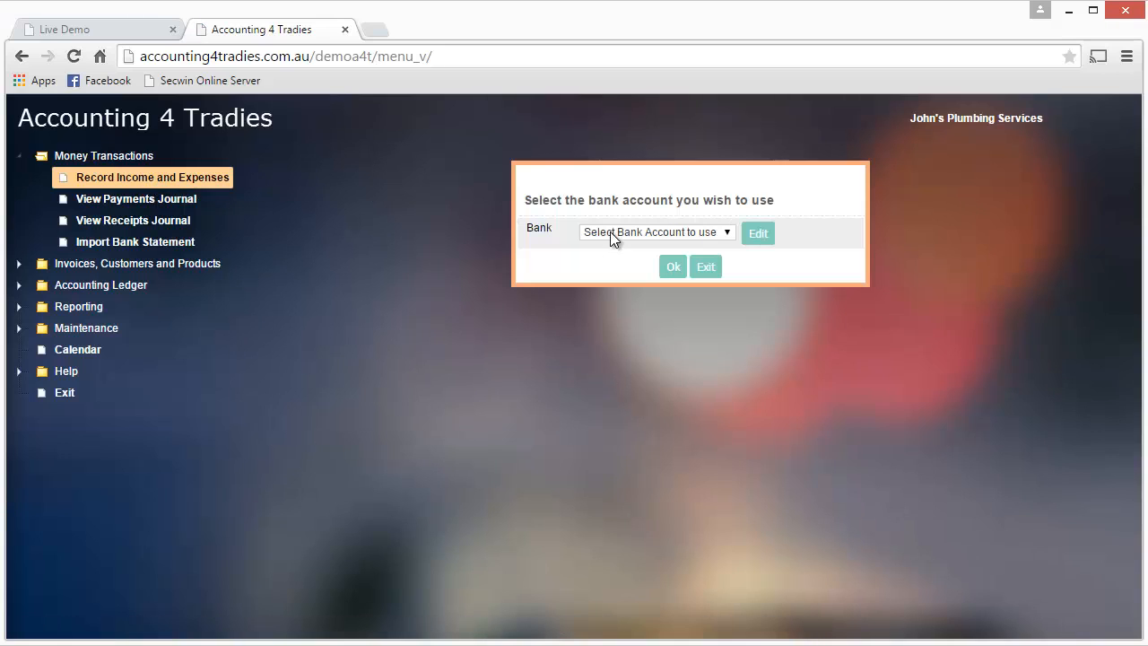
{"action": "left_click", "coordinate": [611, 233]}
{"action": "left_click", "coordinate": [646, 259]}
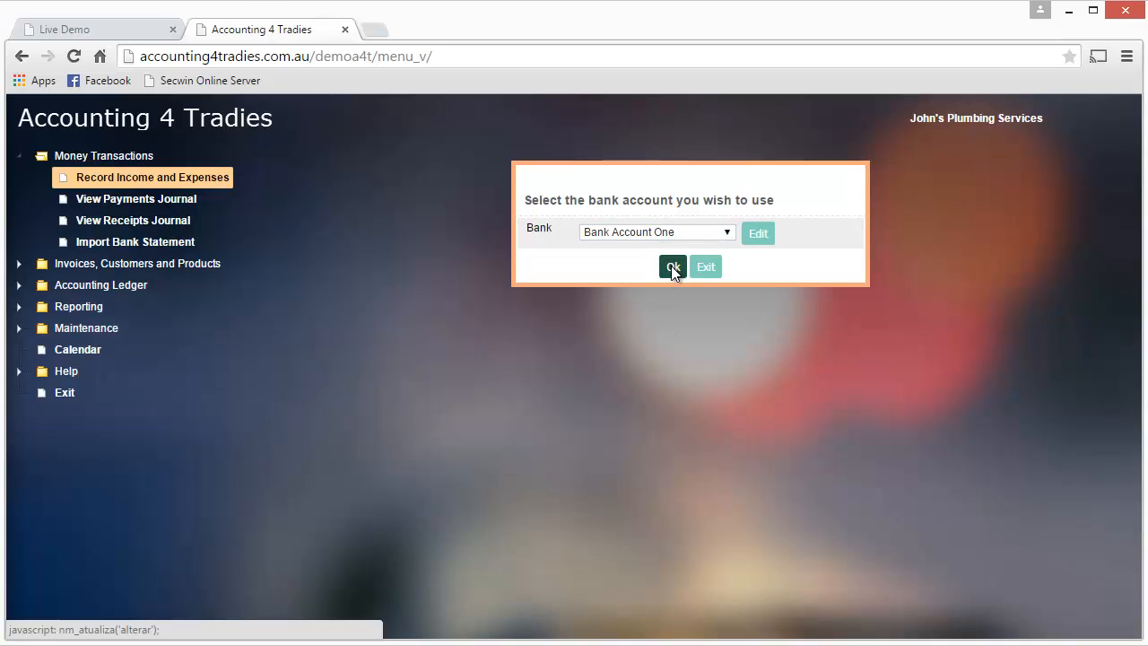
{"action": "left_click", "coordinate": [673, 266]}
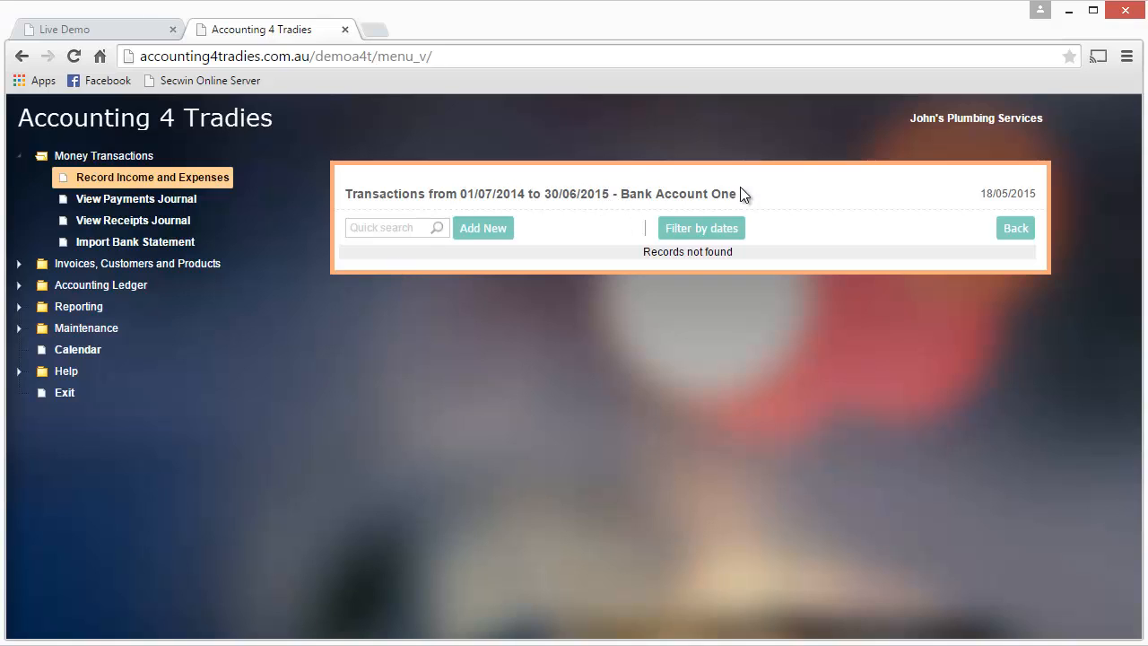
Step: Start a new payment transaction, keeping the default date and reference, and set its amount to 200
{"action": "left_click", "coordinate": [482, 230]}
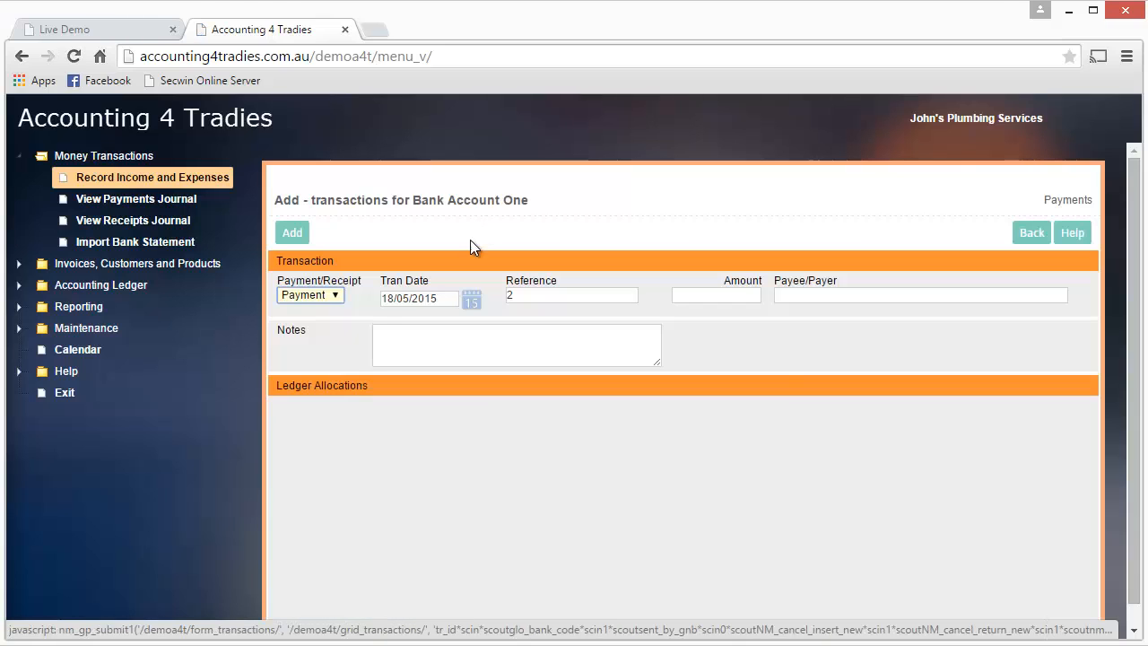
{"action": "left_click", "coordinate": [313, 297]}
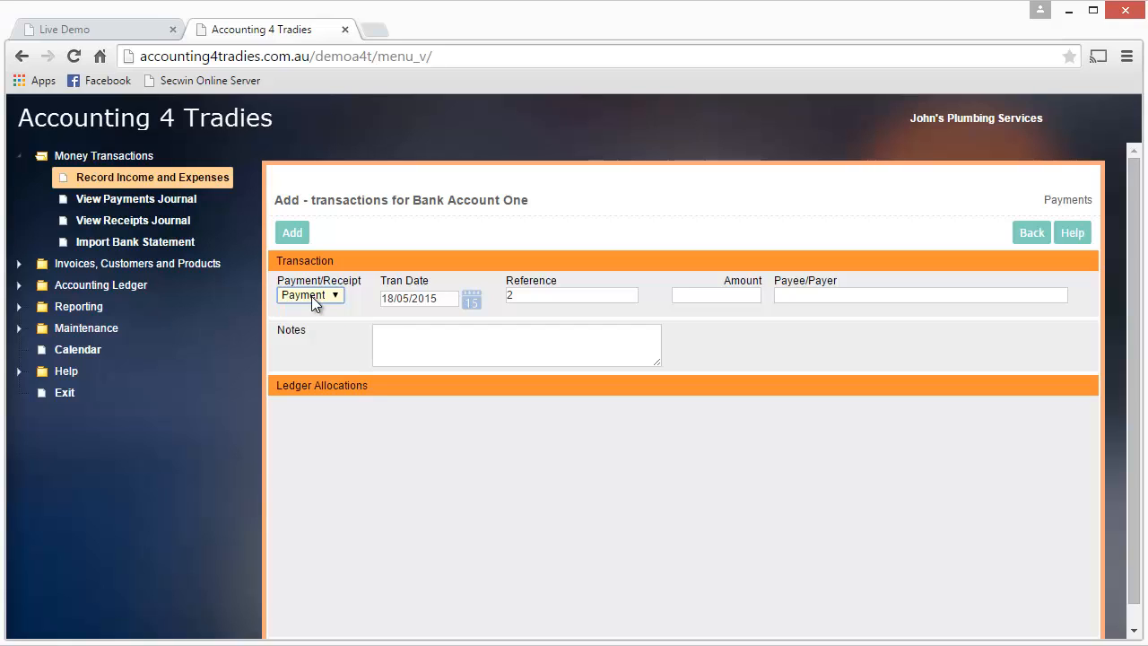
{"action": "key", "text": "Tab"}
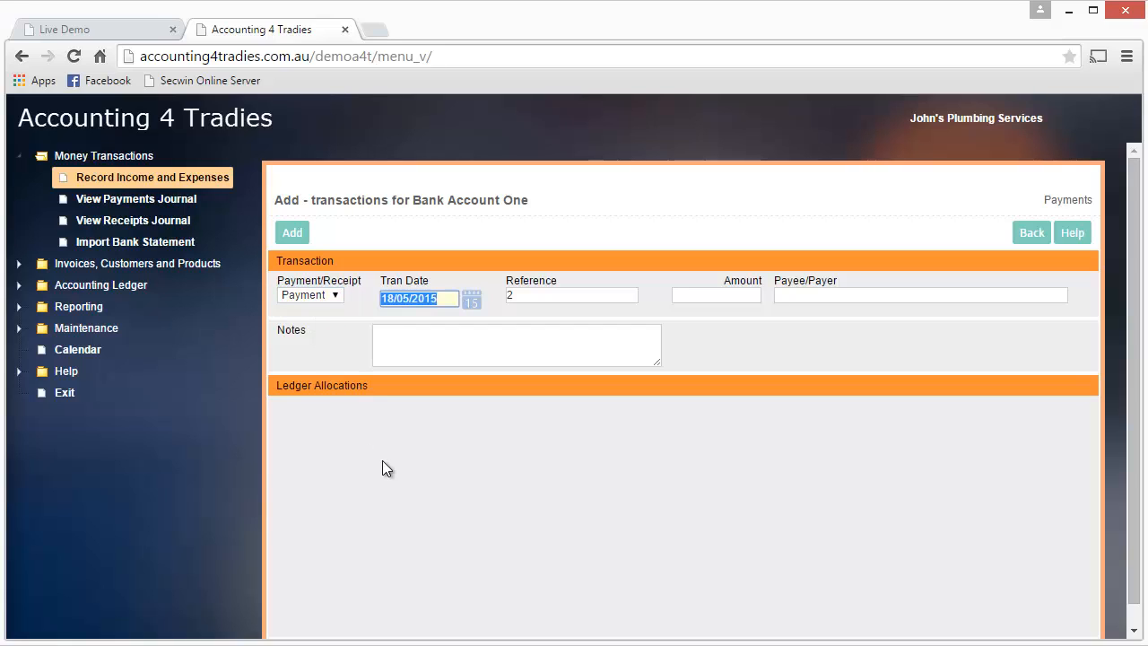
{"action": "key", "text": "Tab"}
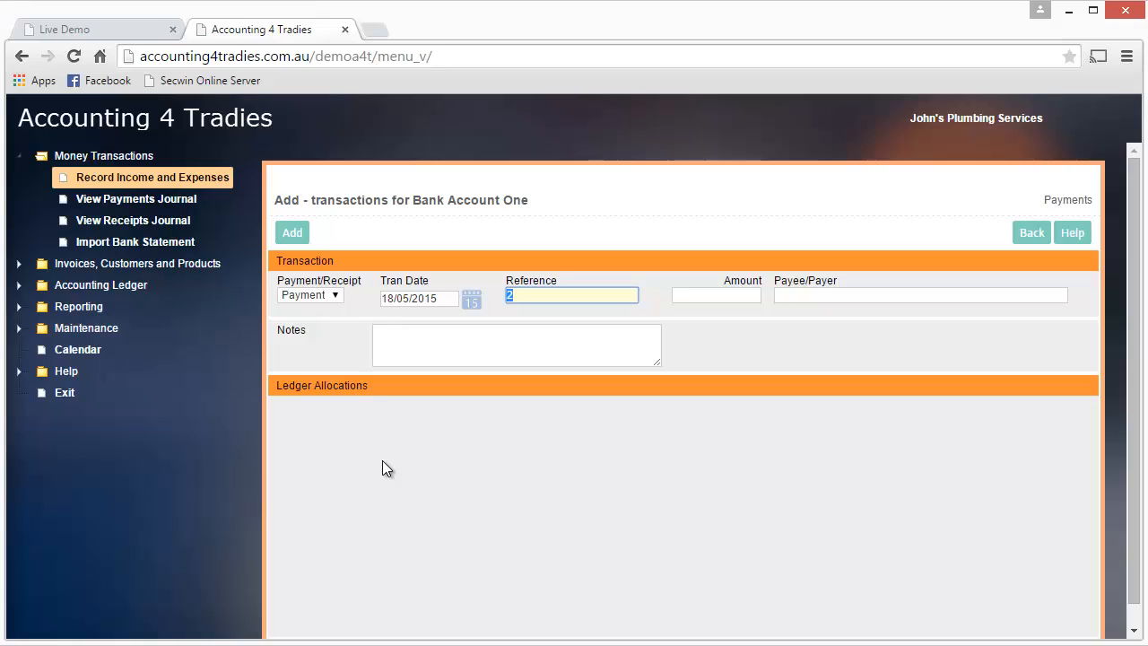
{"action": "key", "text": "Tab"}
{"action": "type", "text": "200"}
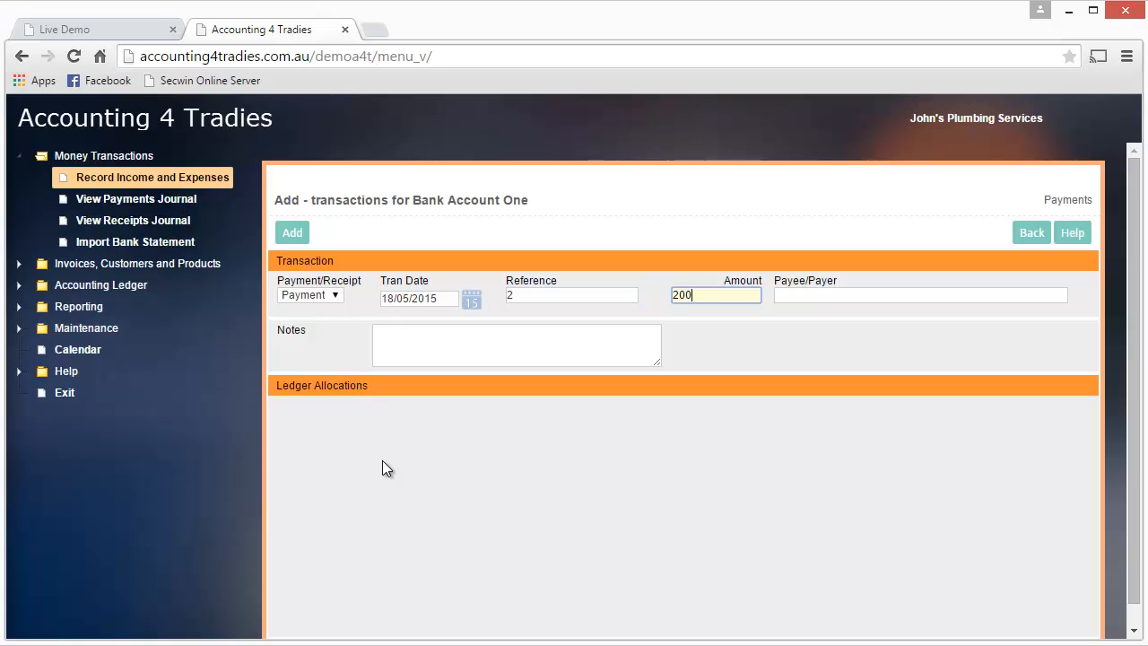
{"action": "key", "text": "Tab"}
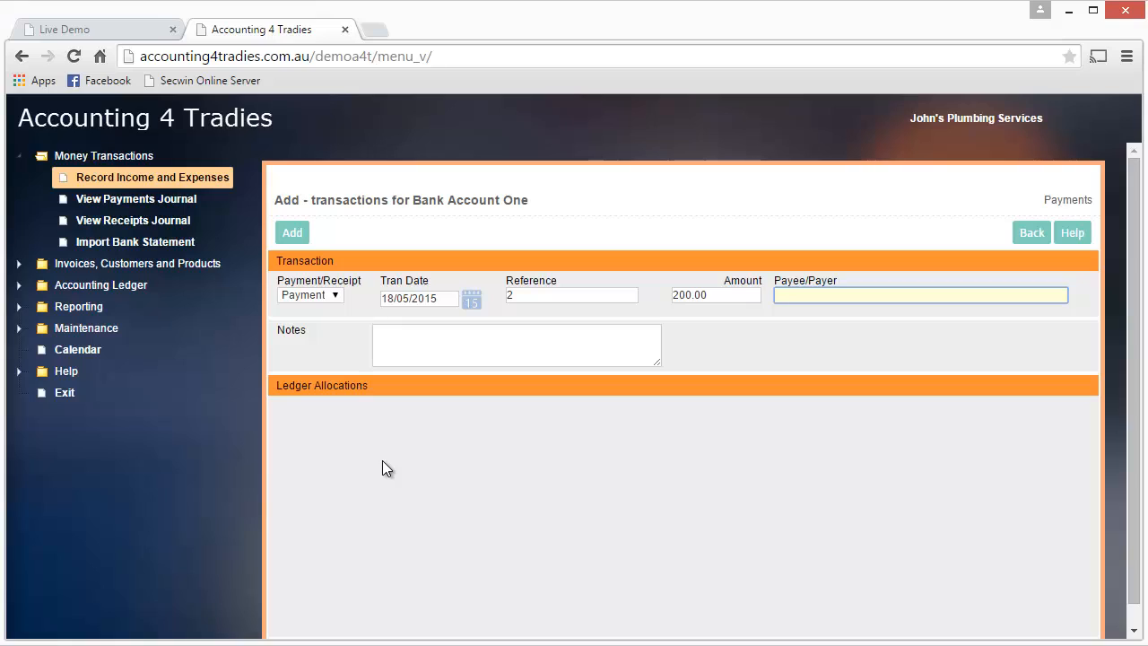
Step: Enter Bunnings as the payee and "materials" as the note, and add the payment transaction
{"action": "type", "text": "Bunnings"}
{"action": "key", "text": "Tab"}
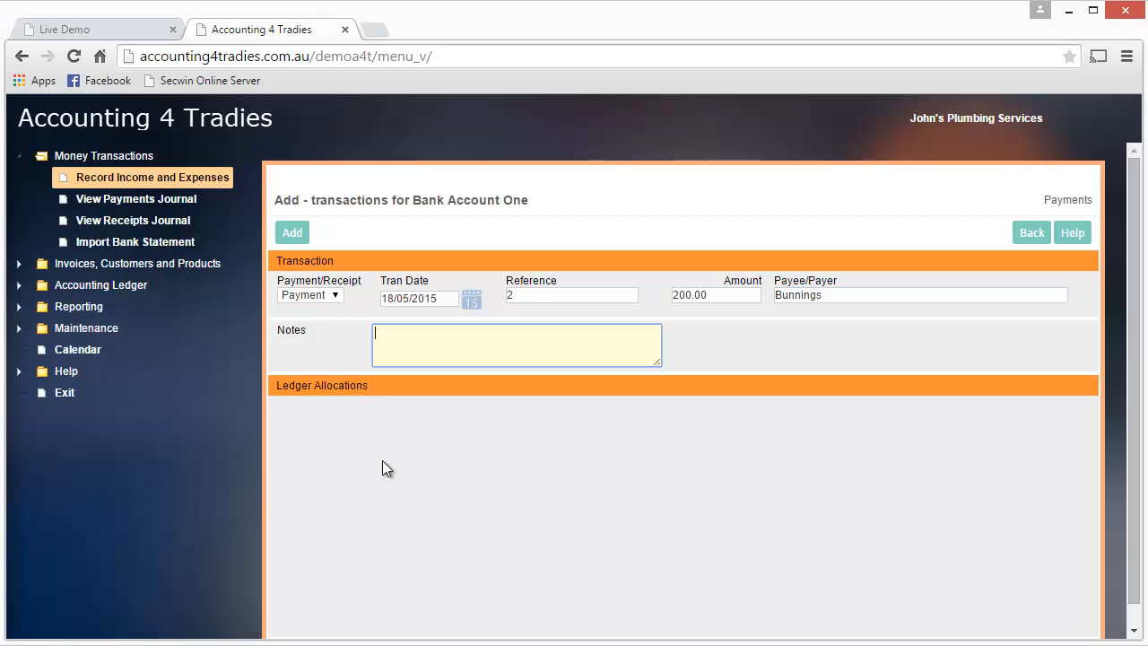
{"action": "type", "text": "materials"}
{"action": "key", "text": "Tab"}
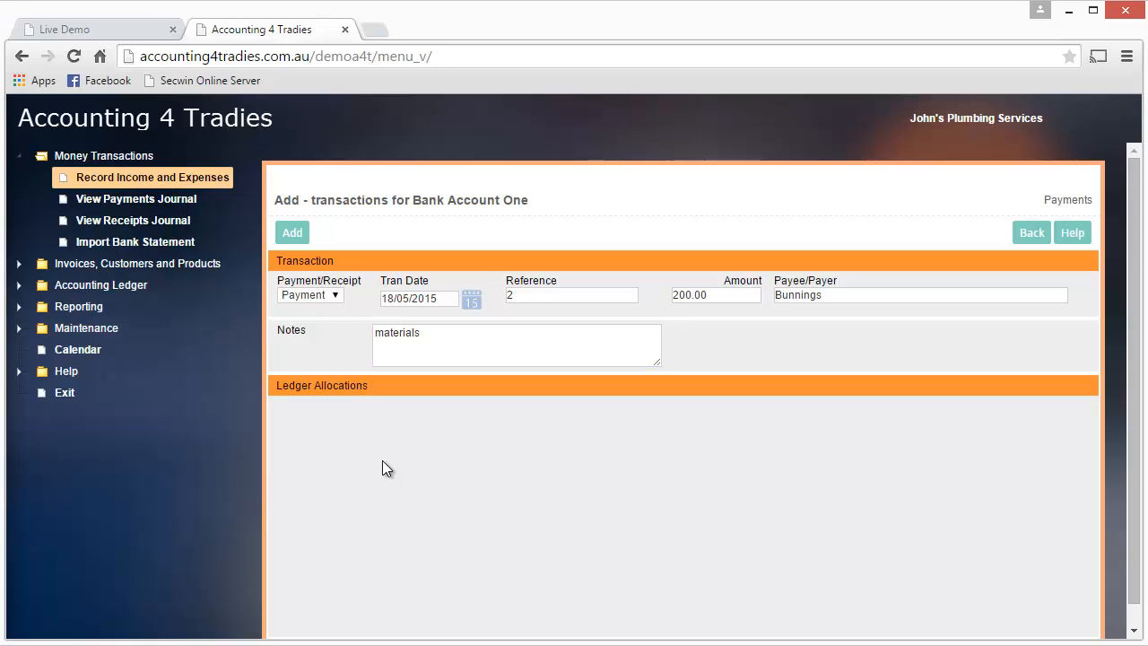
{"action": "left_click", "coordinate": [292, 233]}
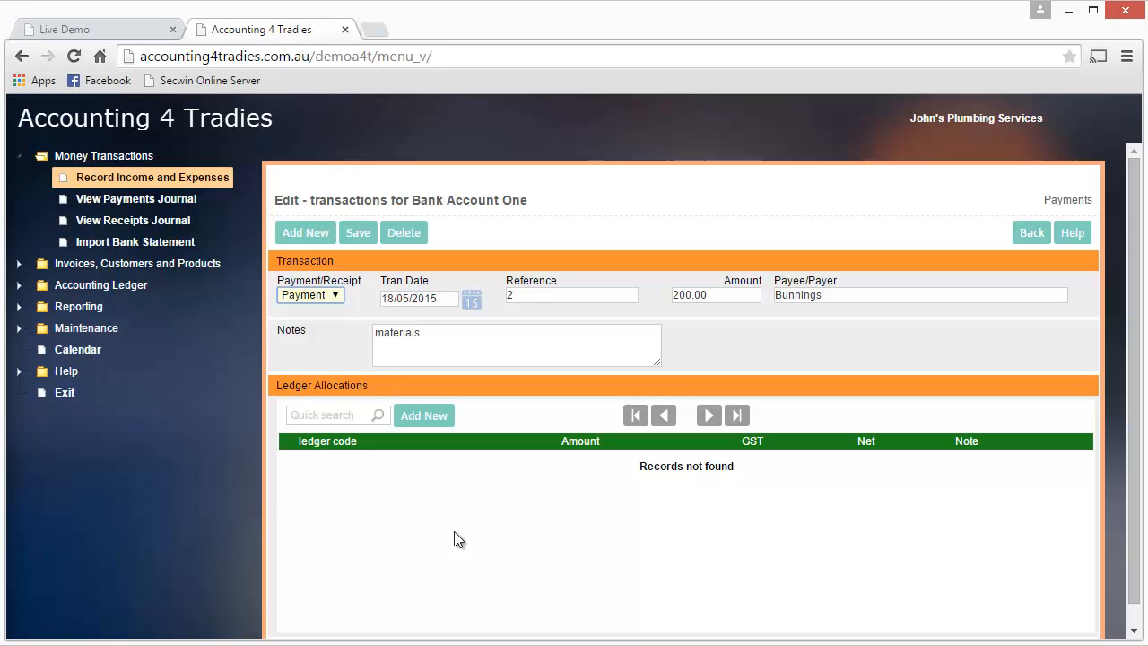
Step: Add a ledger allocation of 200 to 400 Purchases - Materials for the Bunnings payment, accepting the calculated GST
{"action": "left_click", "coordinate": [428, 418]}
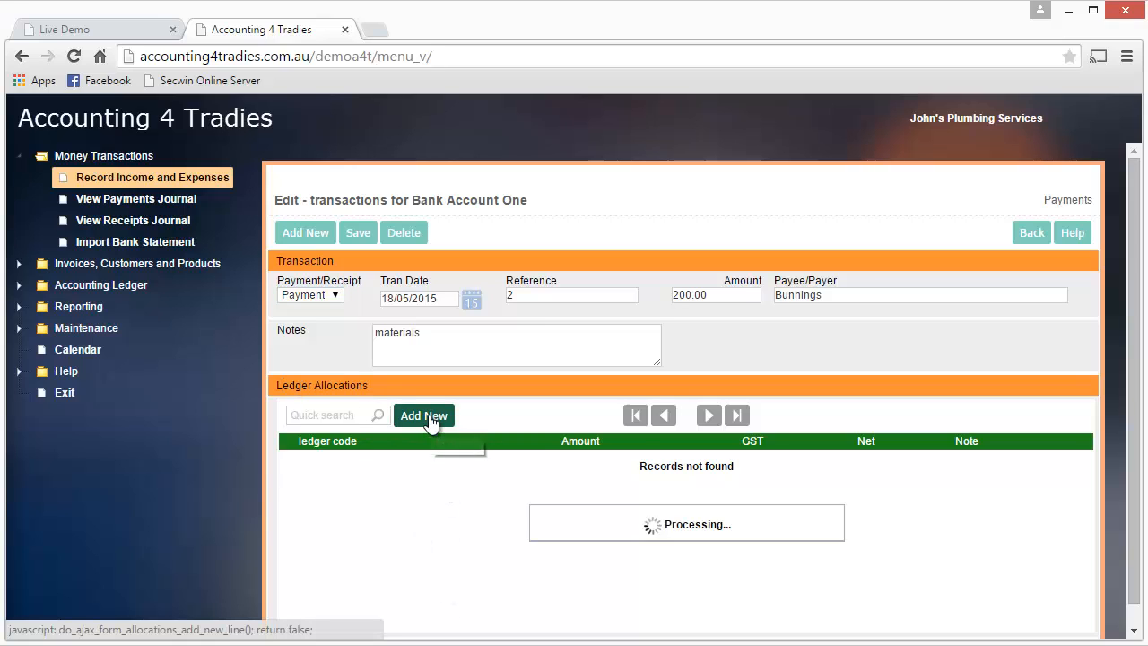
{"action": "left_click", "coordinate": [427, 463]}
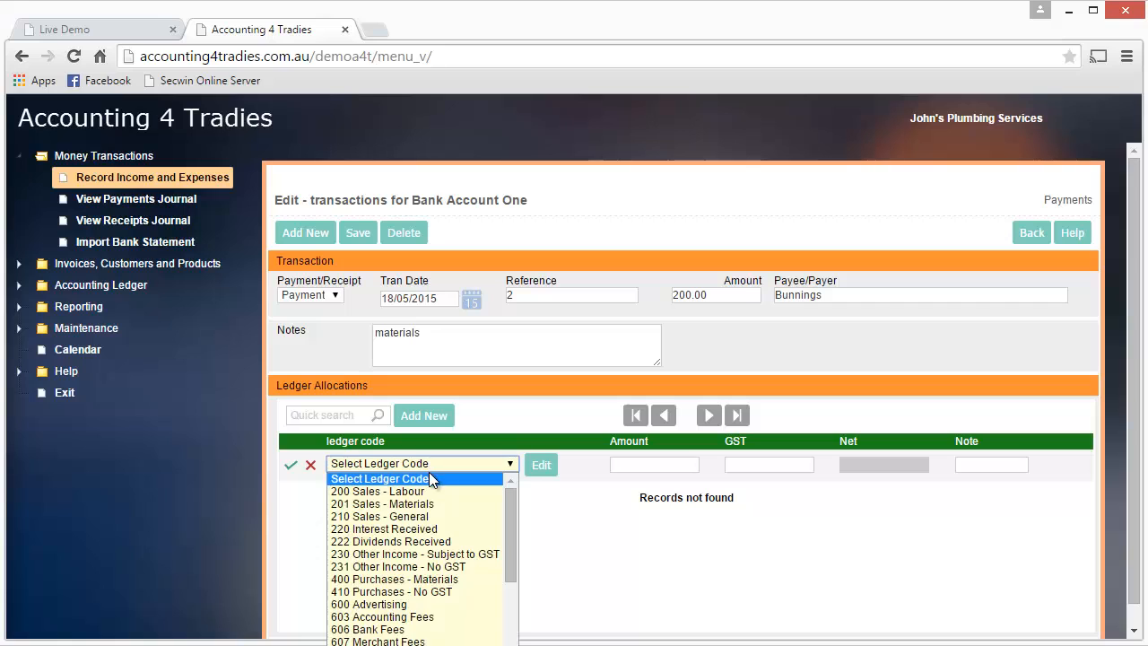
{"action": "left_click", "coordinate": [375, 579]}
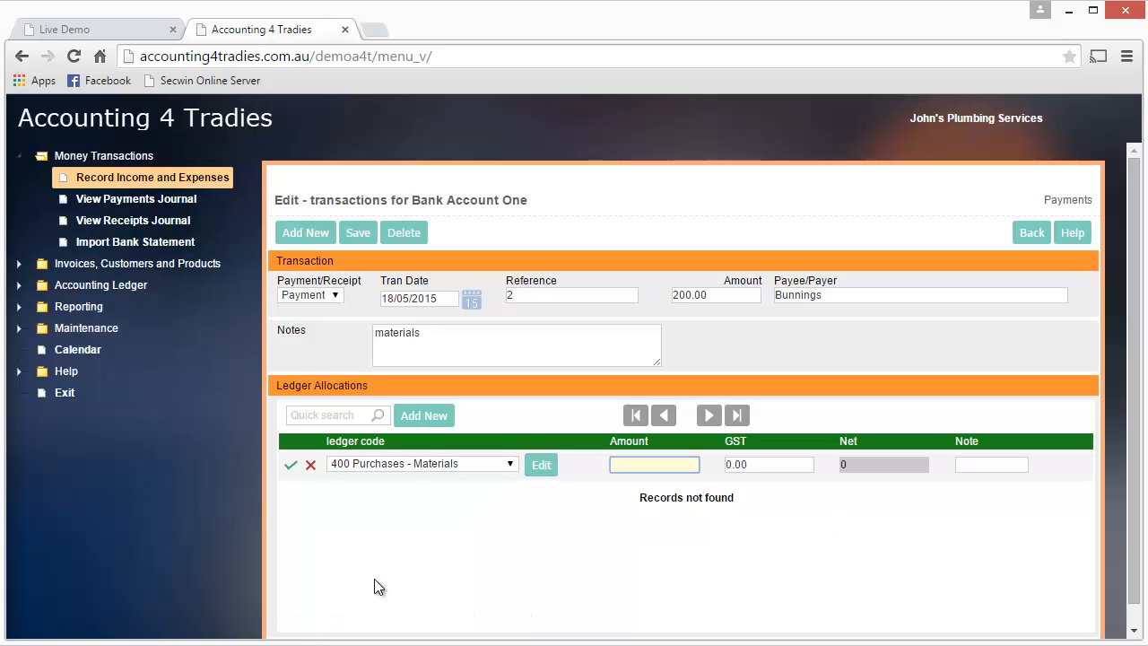
{"action": "type", "text": "200"}
{"action": "key", "text": "Tab"}
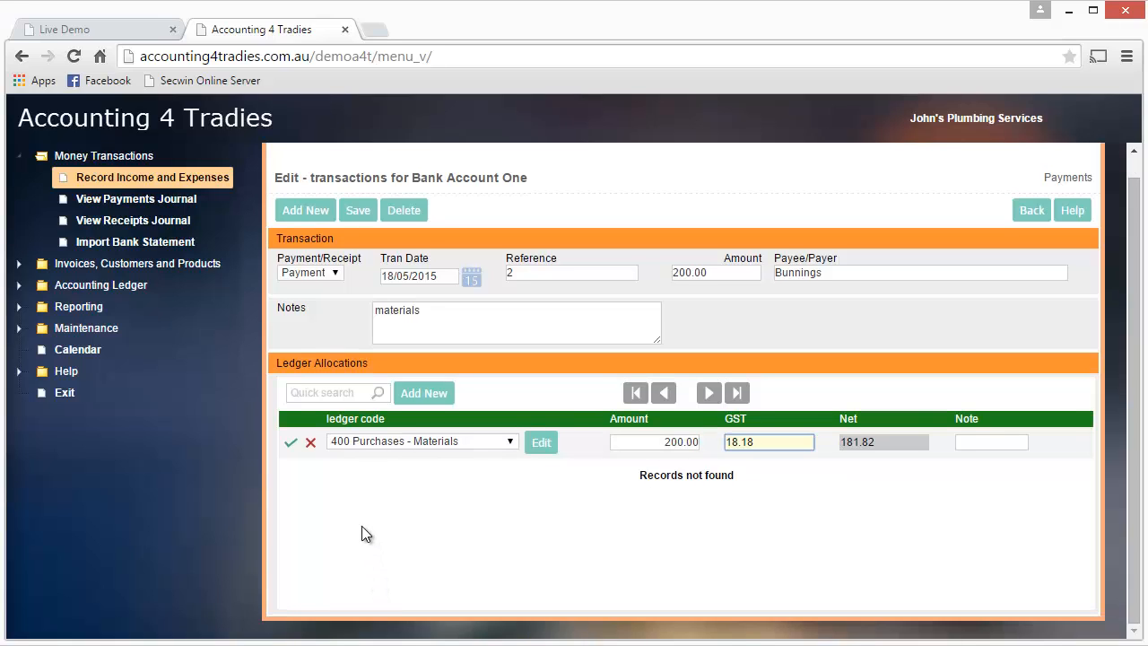
{"action": "left_click", "coordinate": [290, 443]}
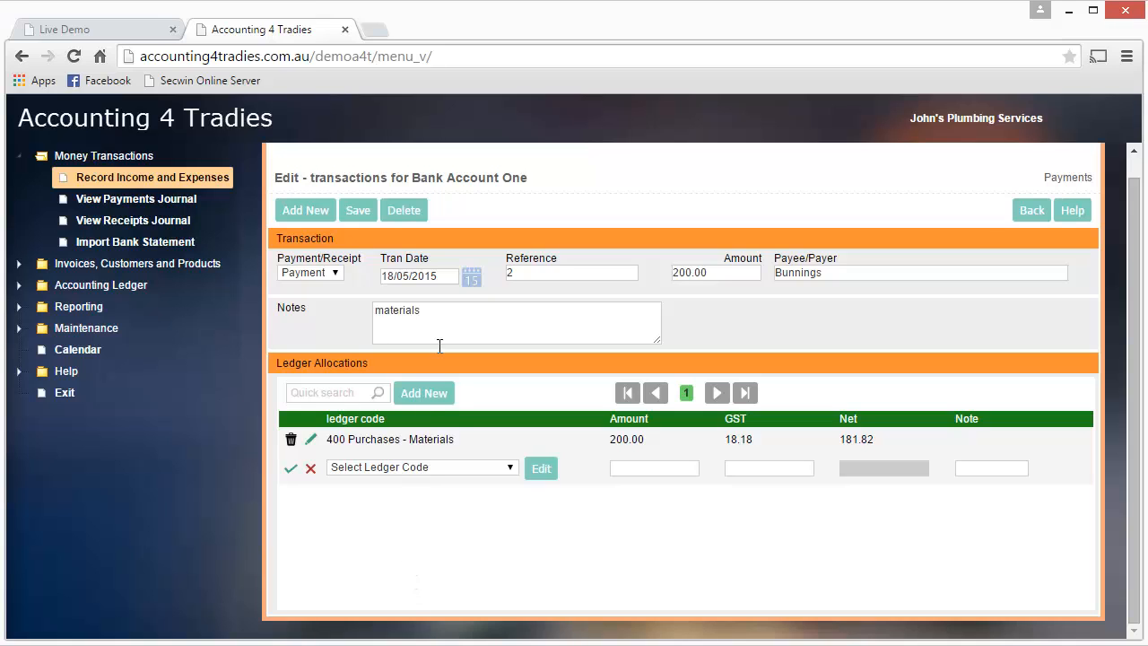
Step: Save the Bunnings payment and review its ledger entries in the transaction list
{"action": "left_click", "coordinate": [359, 211]}
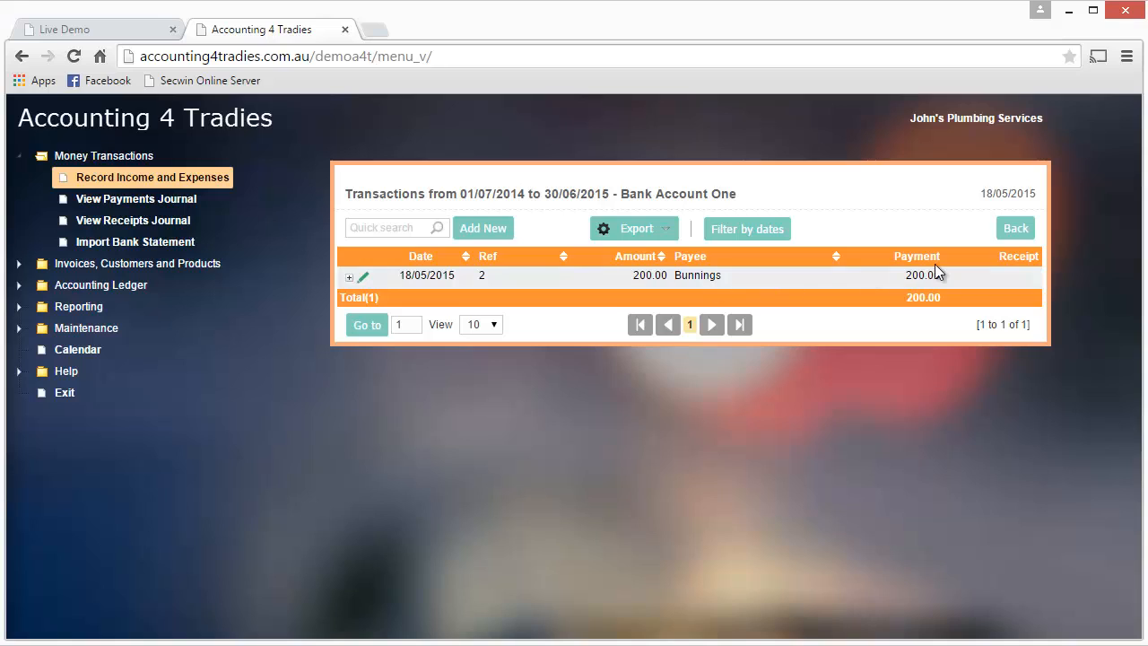
{"action": "left_click", "coordinate": [349, 279]}
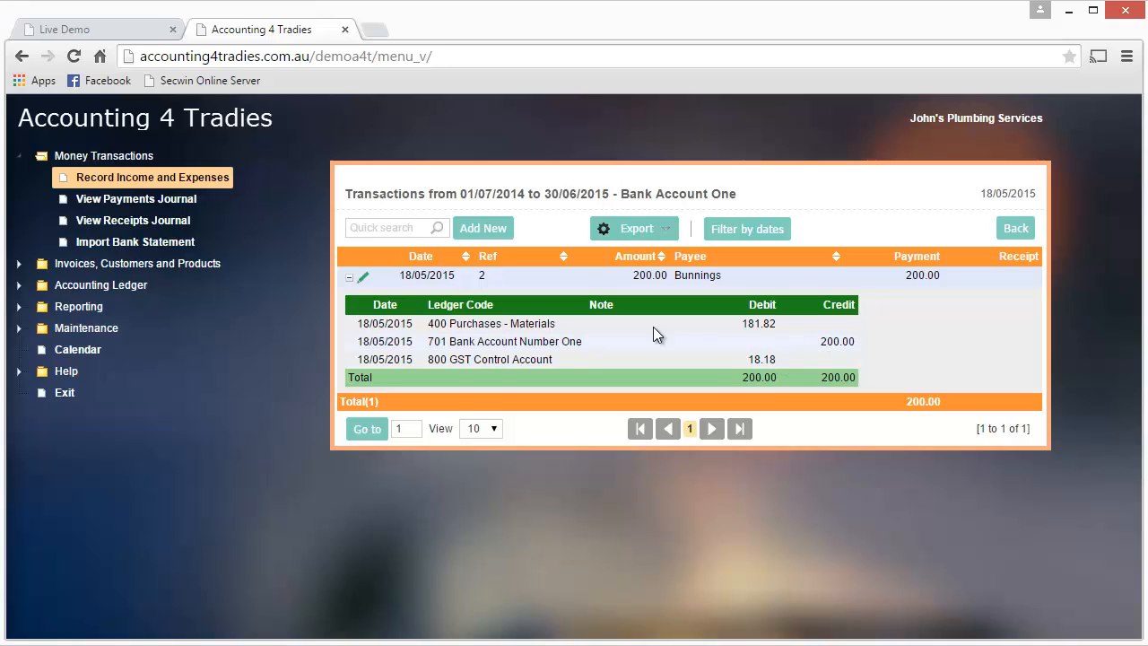
{"action": "left_click", "coordinate": [349, 280]}
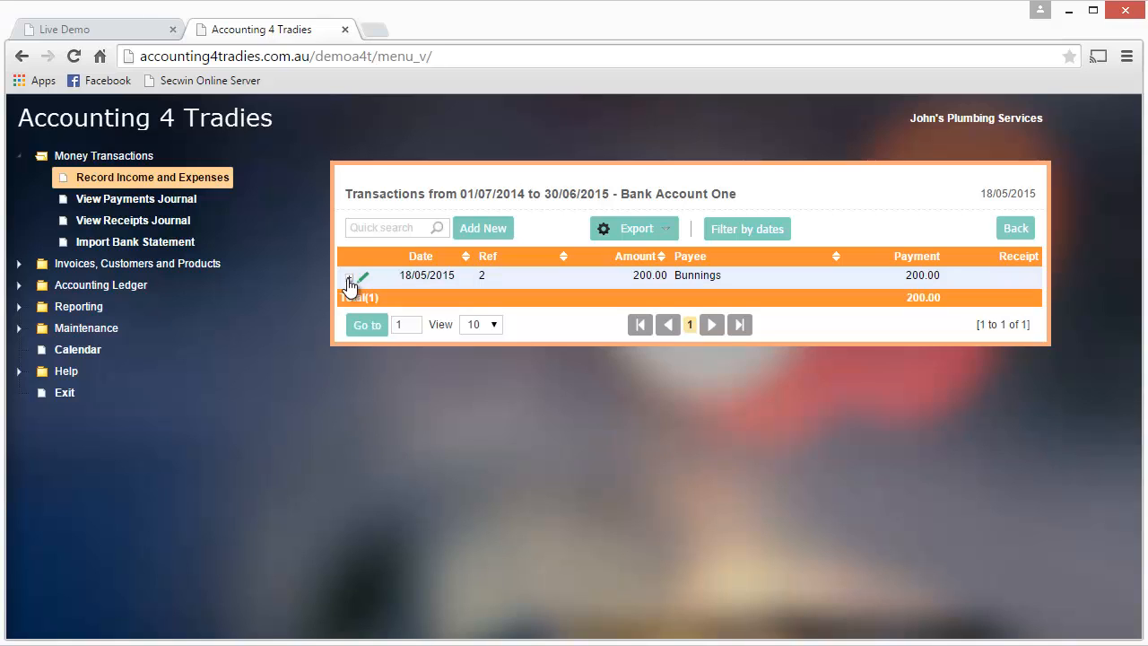
Step: Start a new transaction of type Receipt, keeping the default date and reference, and set its amount to 300
{"action": "left_click", "coordinate": [486, 229]}
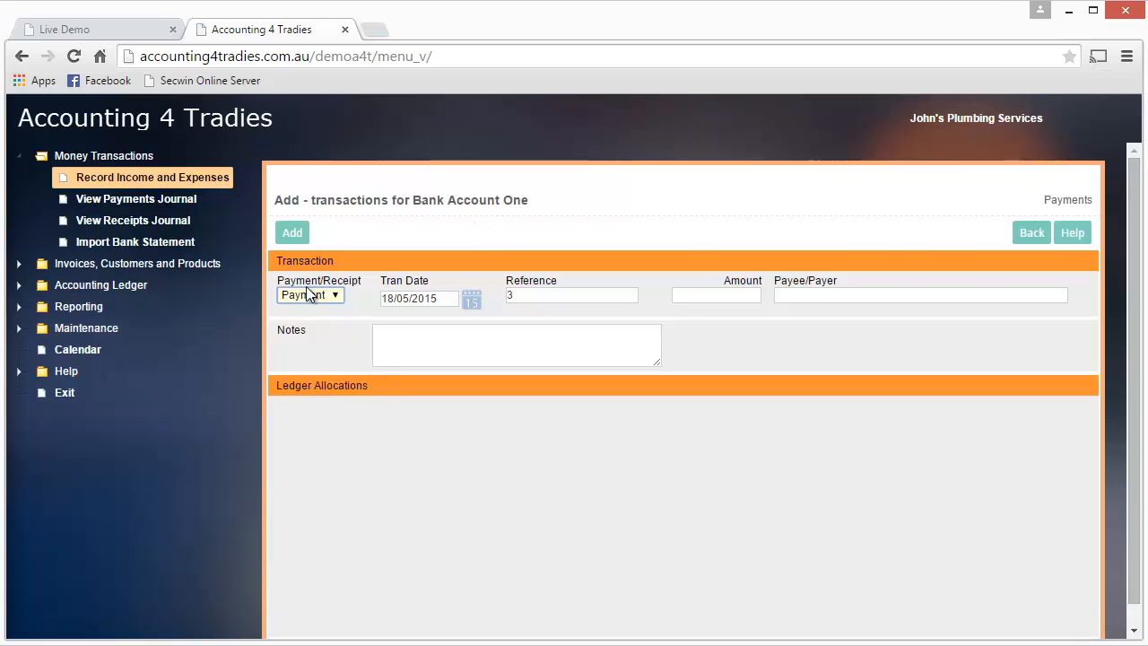
{"action": "left_click", "coordinate": [313, 325]}
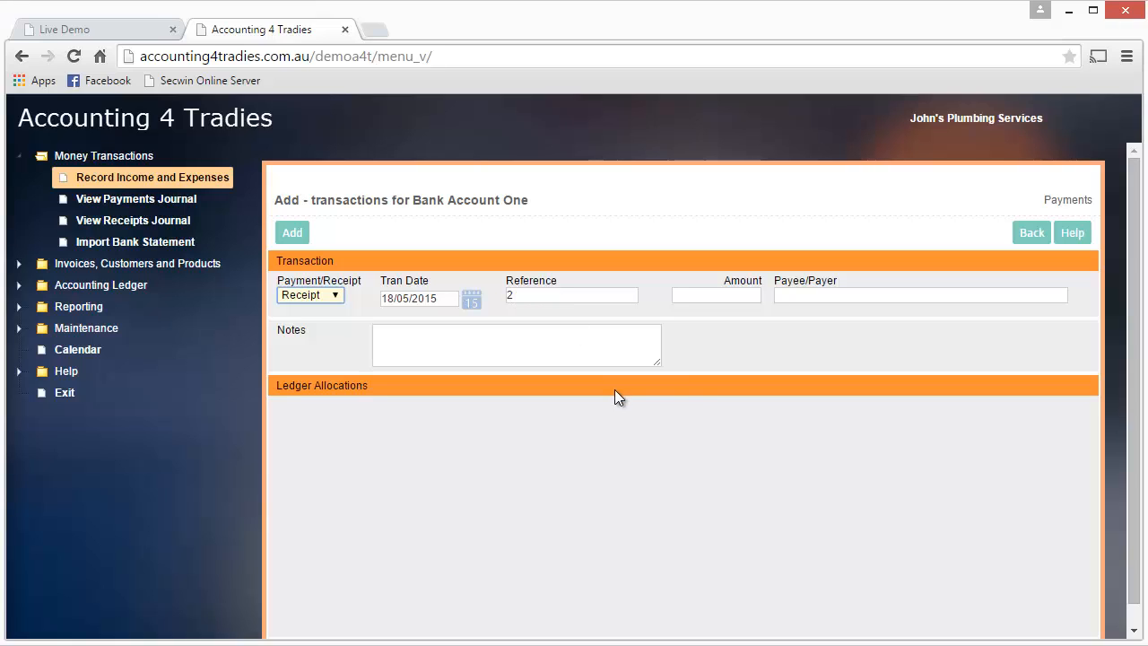
{"action": "key", "text": "Tab"}
{"action": "key", "text": "Tab"}
{"action": "key", "text": "Tab"}
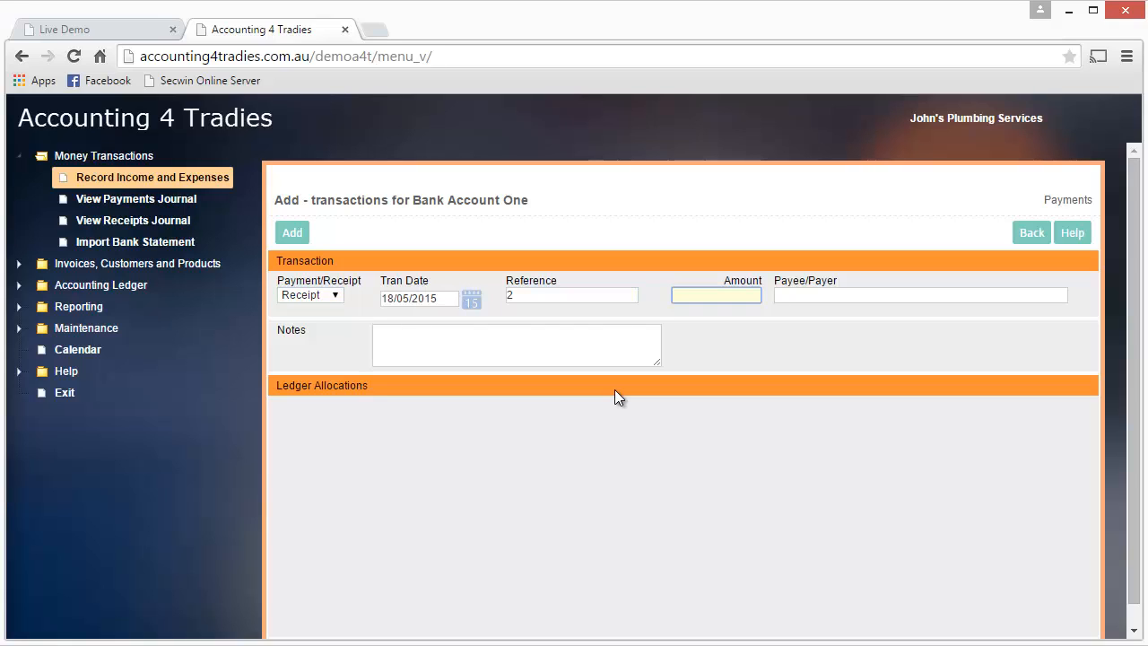
{"action": "type", "text": "300"}
{"action": "key", "text": "Tab"}
Step: Enter the customer's name as the payer and "Job 123" as the note, and add the receipt transaction
{"action": "type", "text": "Mr "}
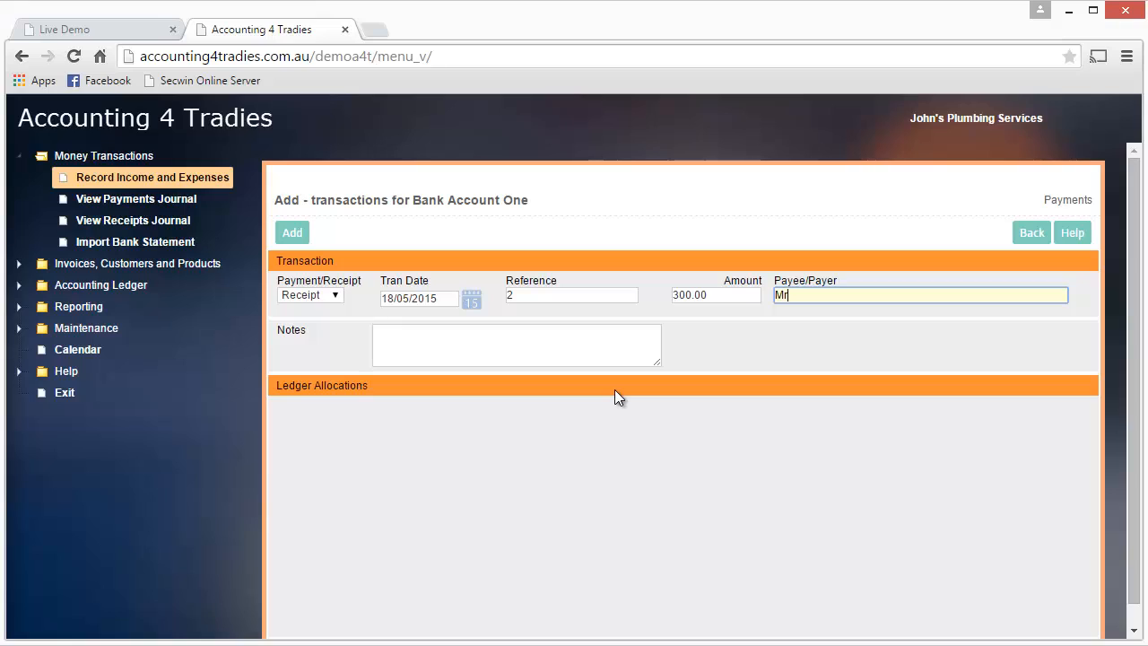
{"action": "type", "text": "Brown"}
{"action": "key", "text": "Tab"}
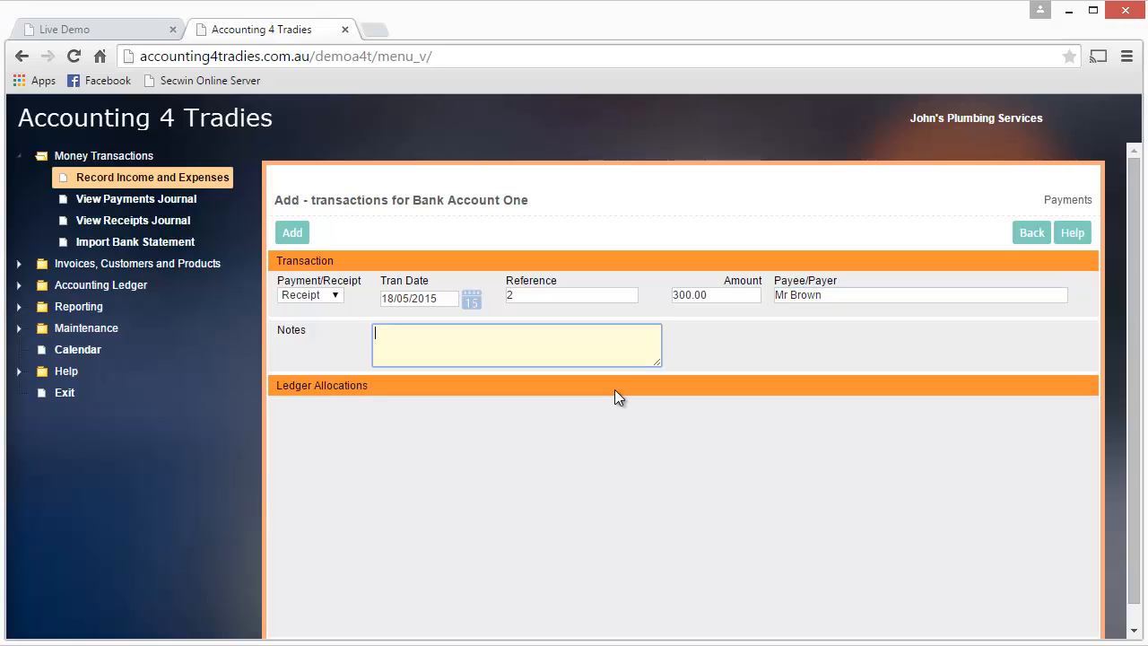
{"action": "type", "text": "Job 123"}
{"action": "left_click", "coordinate": [293, 235]}
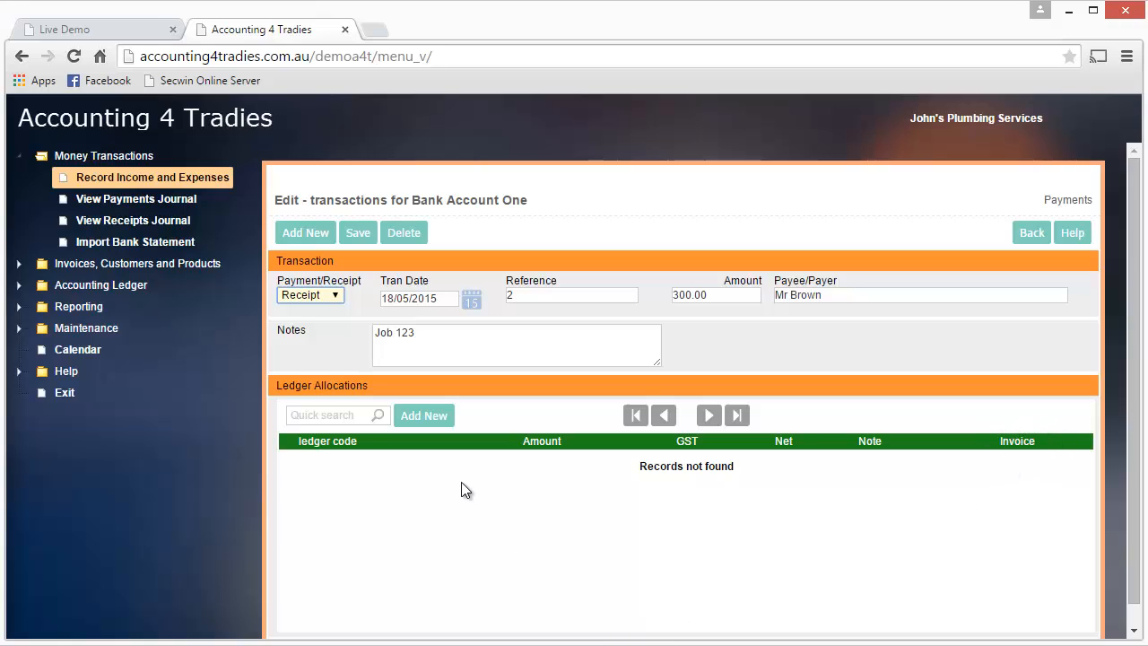
Step: Fill in a new ledger allocation line for the receipt with code 201 Sales - Materials and amount 300
{"action": "left_click", "coordinate": [414, 420]}
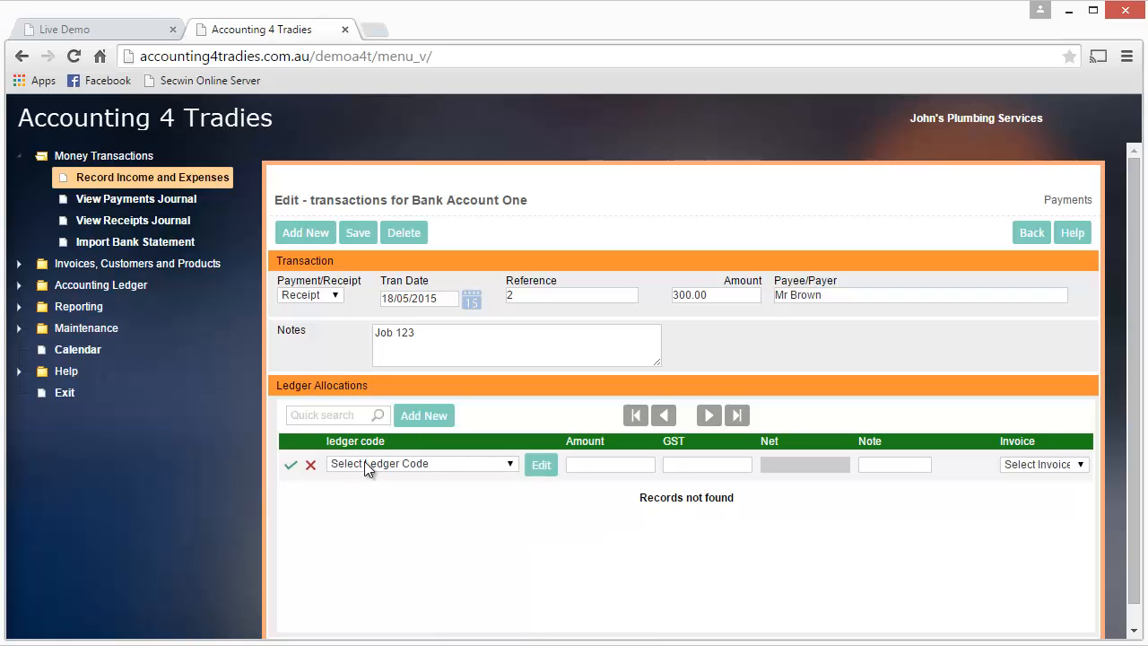
{"action": "left_click", "coordinate": [364, 467]}
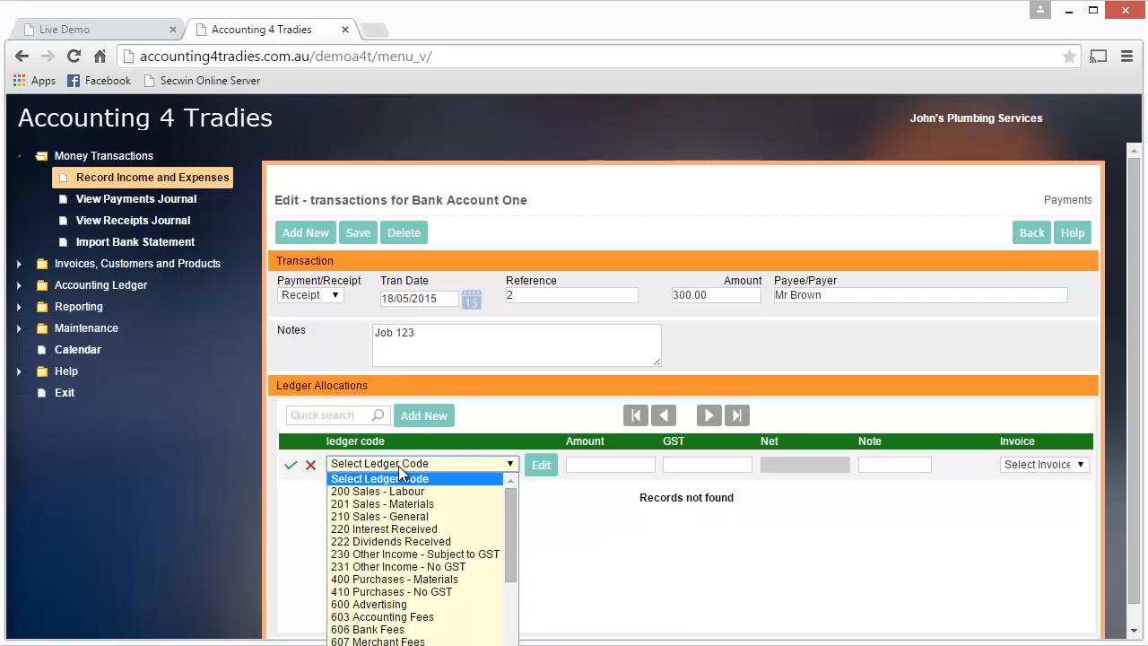
{"action": "left_click", "coordinate": [404, 505]}
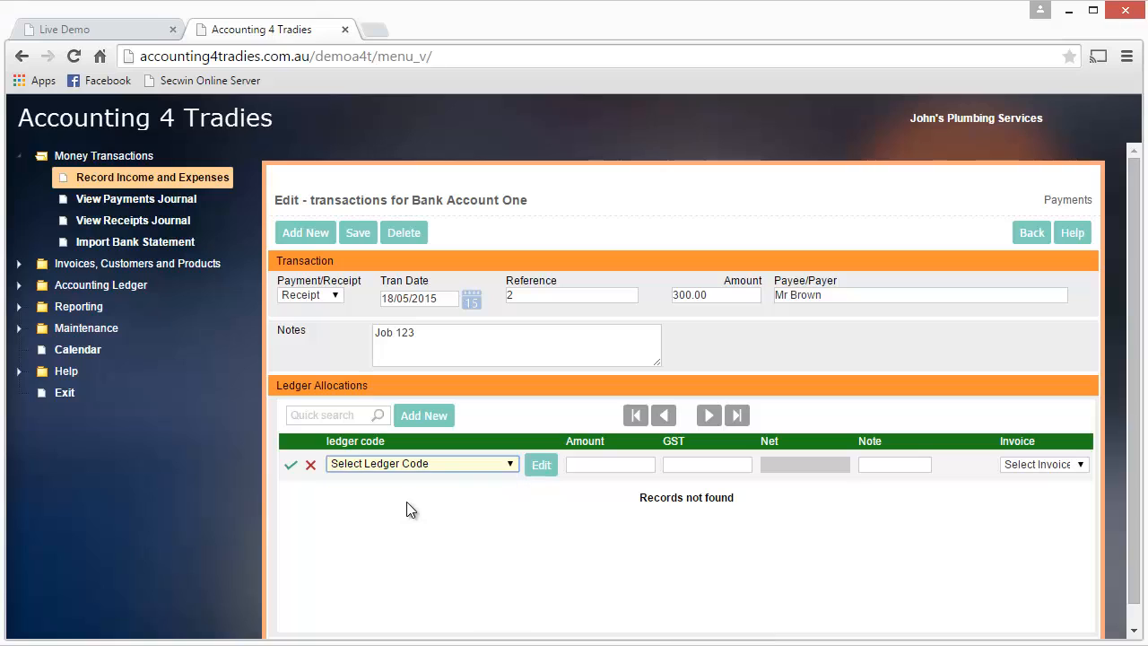
{"action": "key", "text": "Tab"}
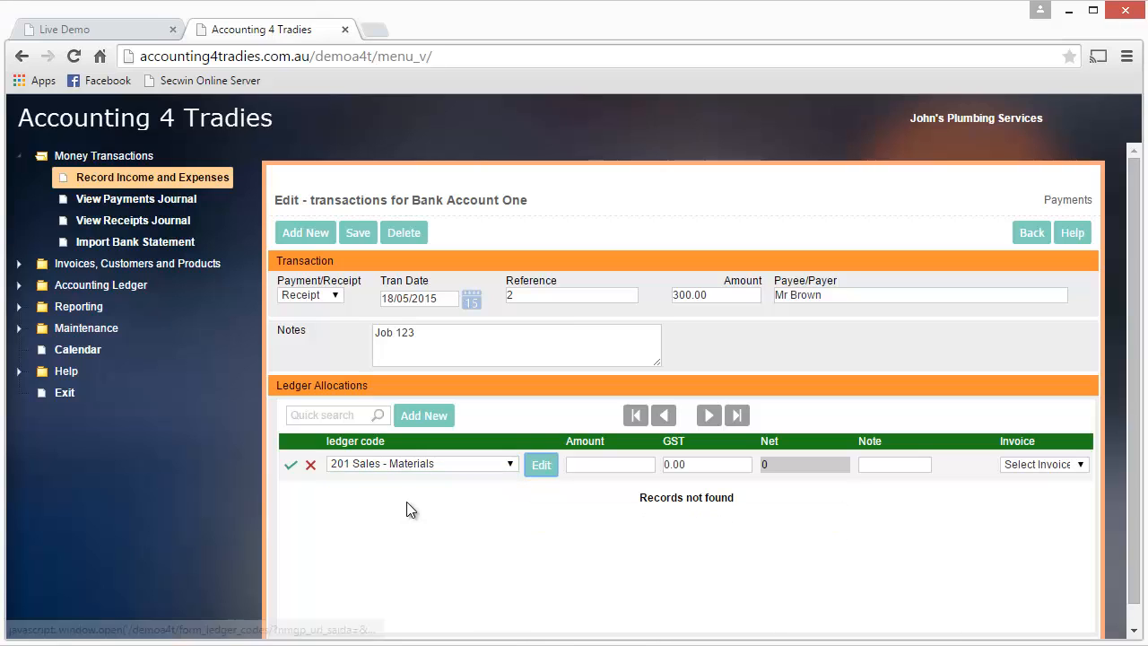
{"action": "key", "text": "Tab"}
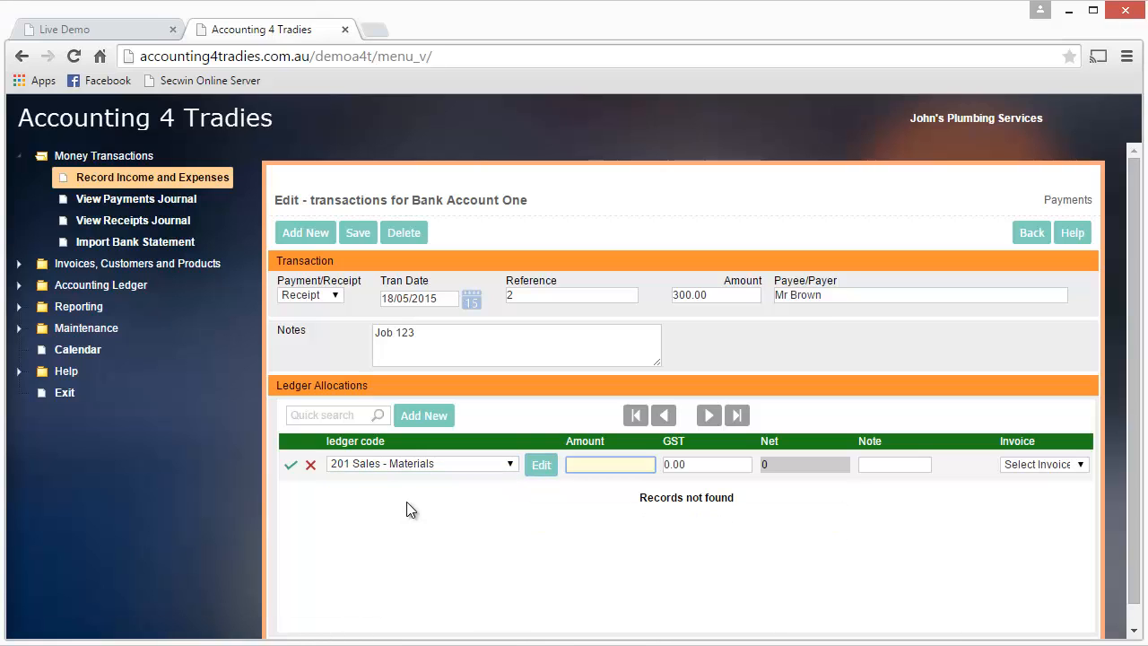
{"action": "type", "text": "300"}
{"action": "key", "text": "Tab"}
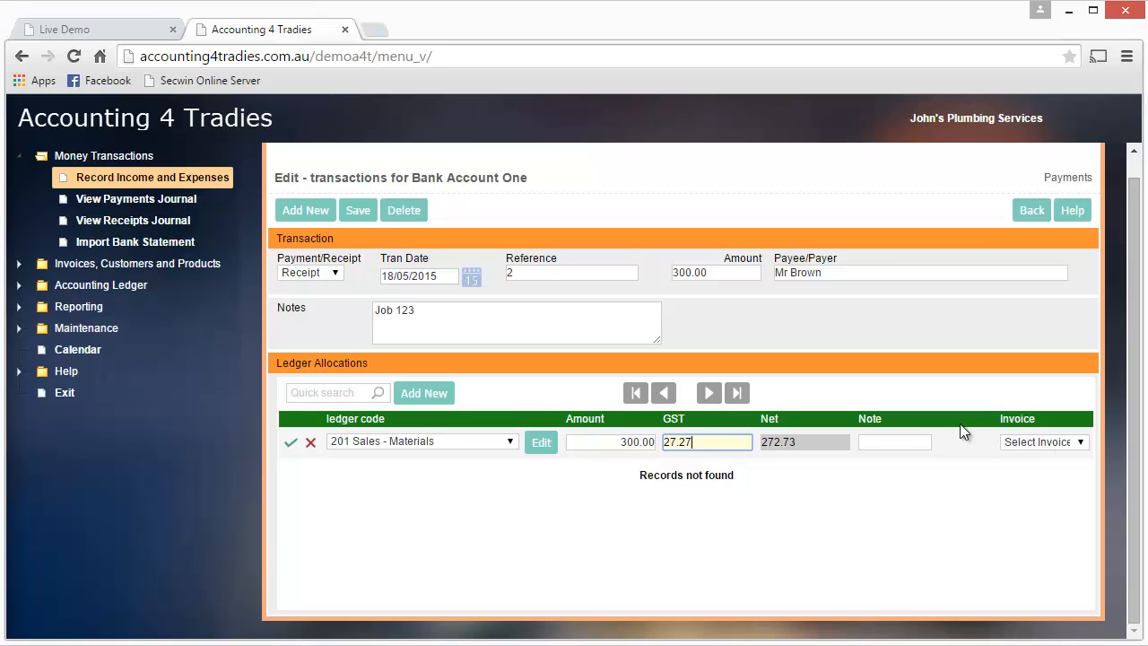
Step: Save the receipt transaction and expand its ledger entries in the transaction list
{"action": "left_click", "coordinate": [359, 213]}
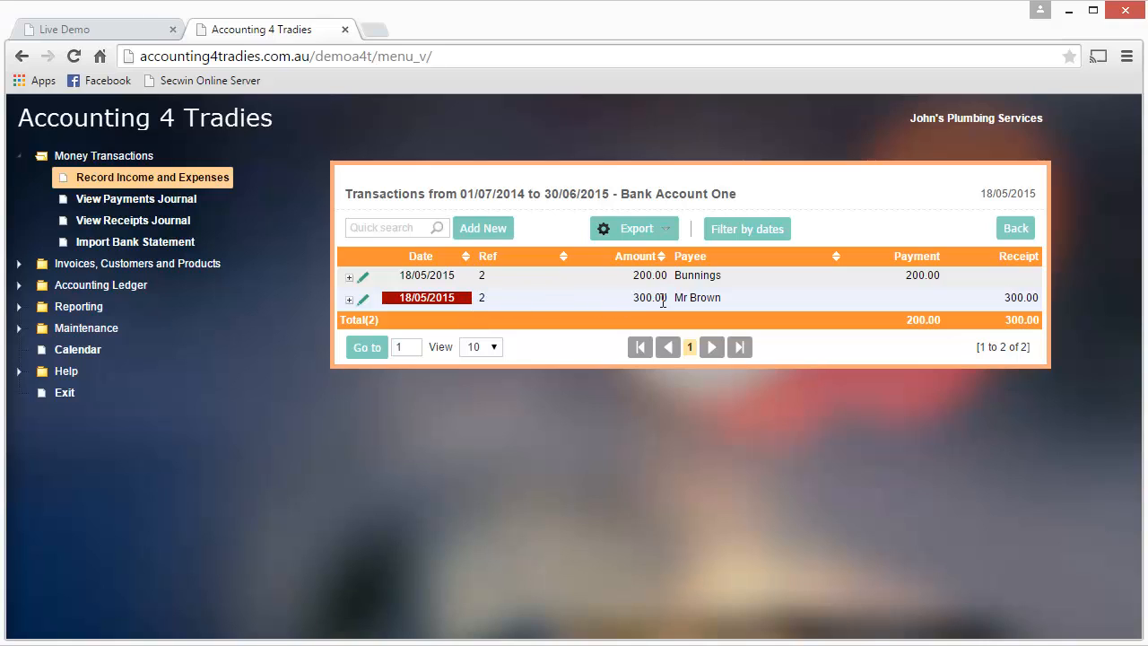
{"action": "left_click", "coordinate": [349, 301]}
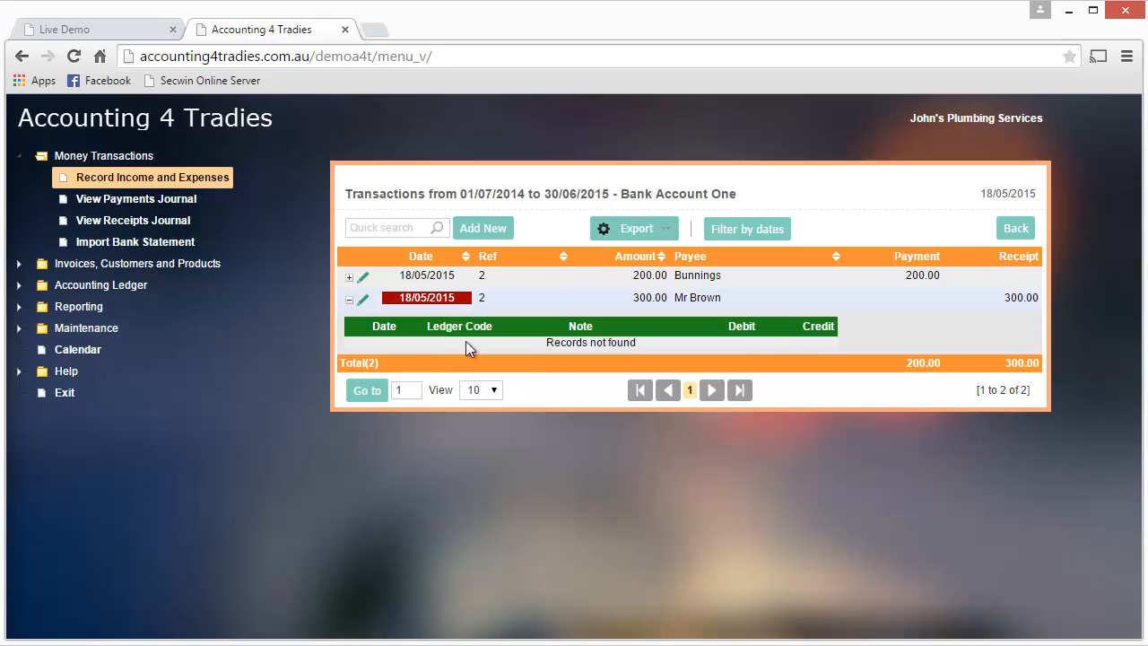
Step: Collapse the receipt's ledger entries, reopen the 300.00 receipt for editing, and start a new allocation line with code 201 Sales - Materials
{"action": "left_click", "coordinate": [350, 301]}
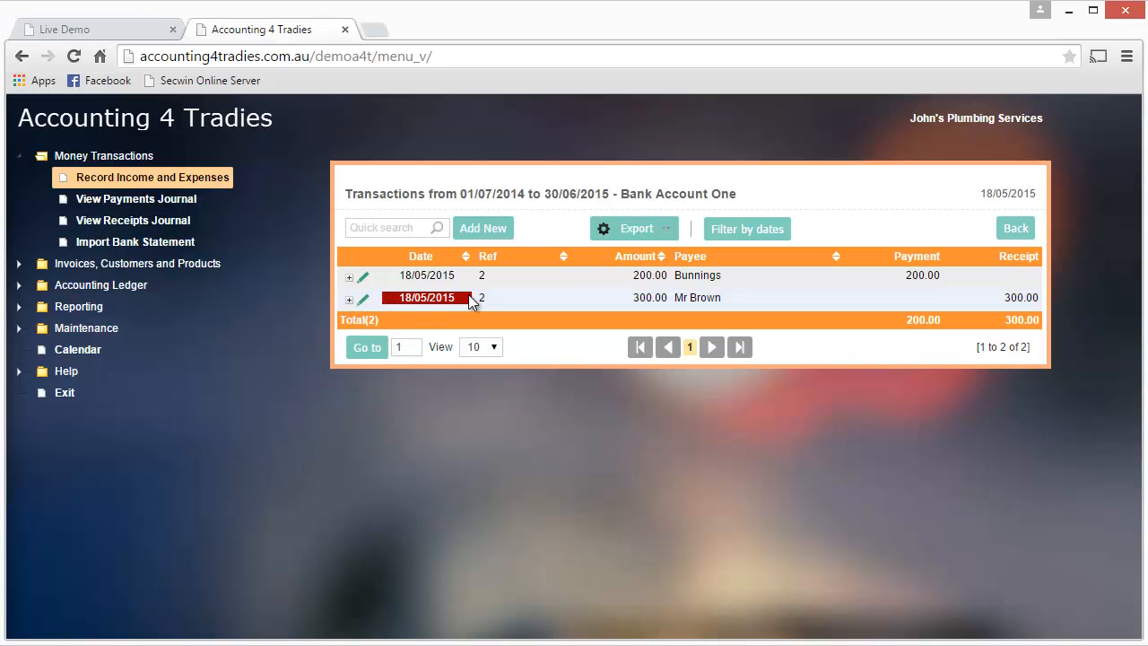
{"action": "left_click", "coordinate": [364, 301]}
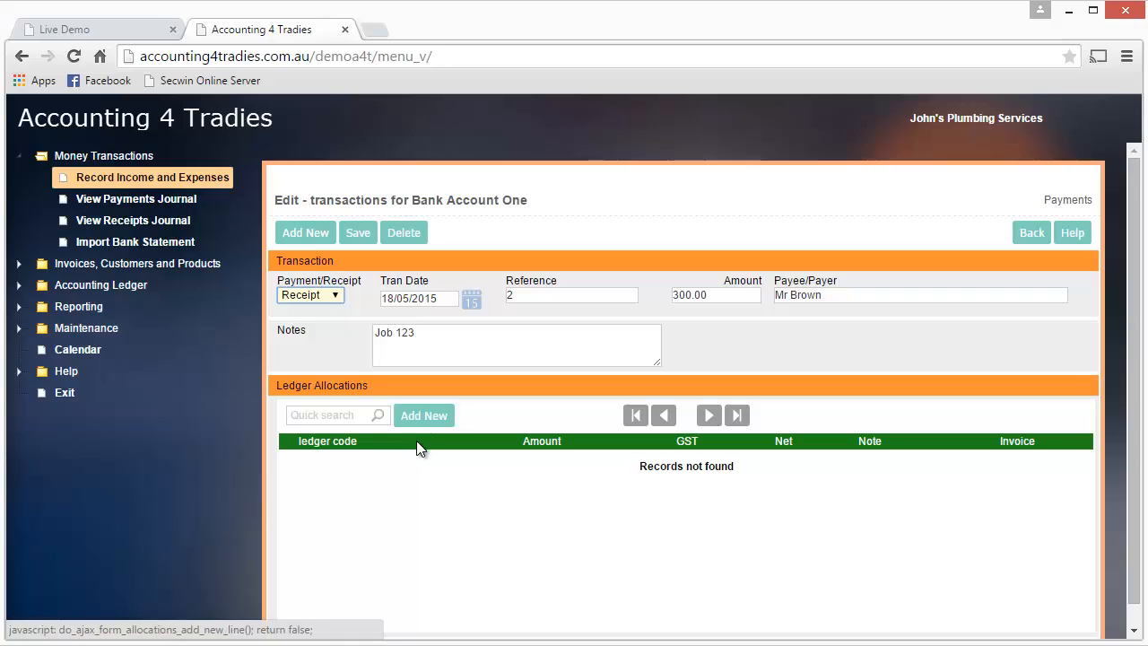
{"action": "left_click", "coordinate": [429, 413]}
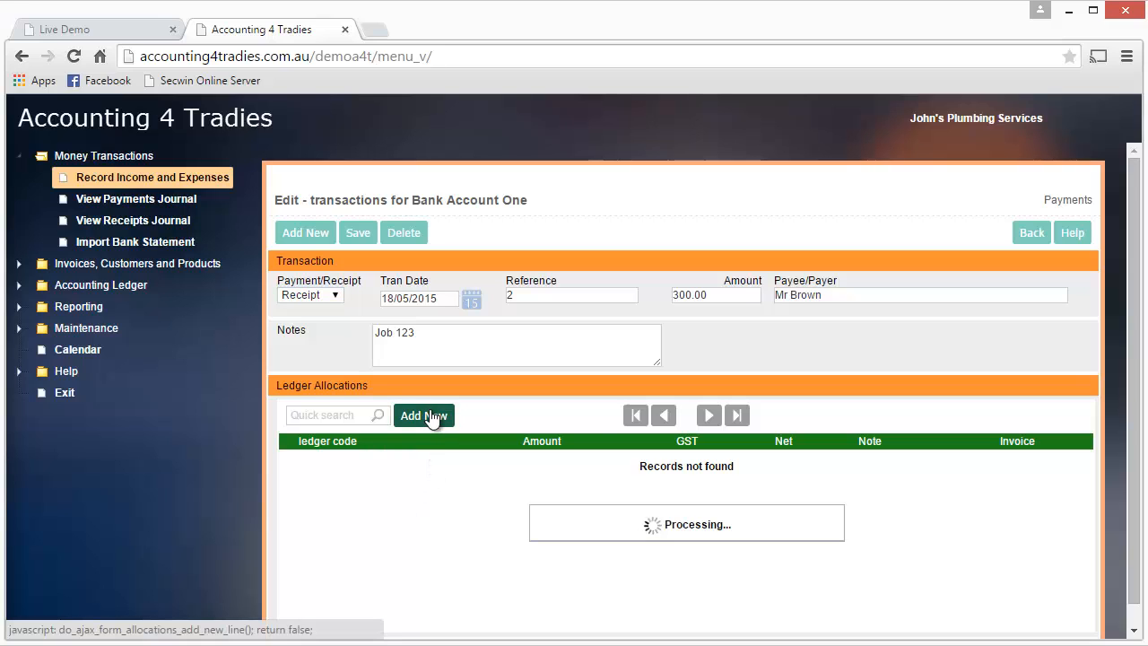
{"action": "left_click", "coordinate": [423, 462]}
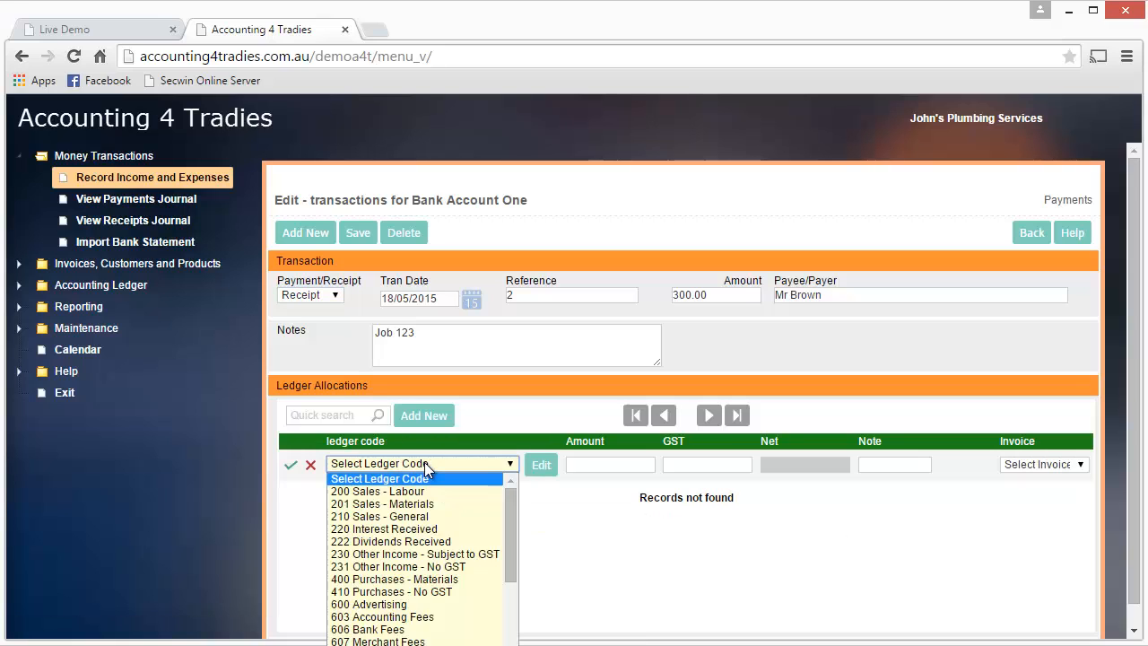
{"action": "left_click", "coordinate": [423, 504]}
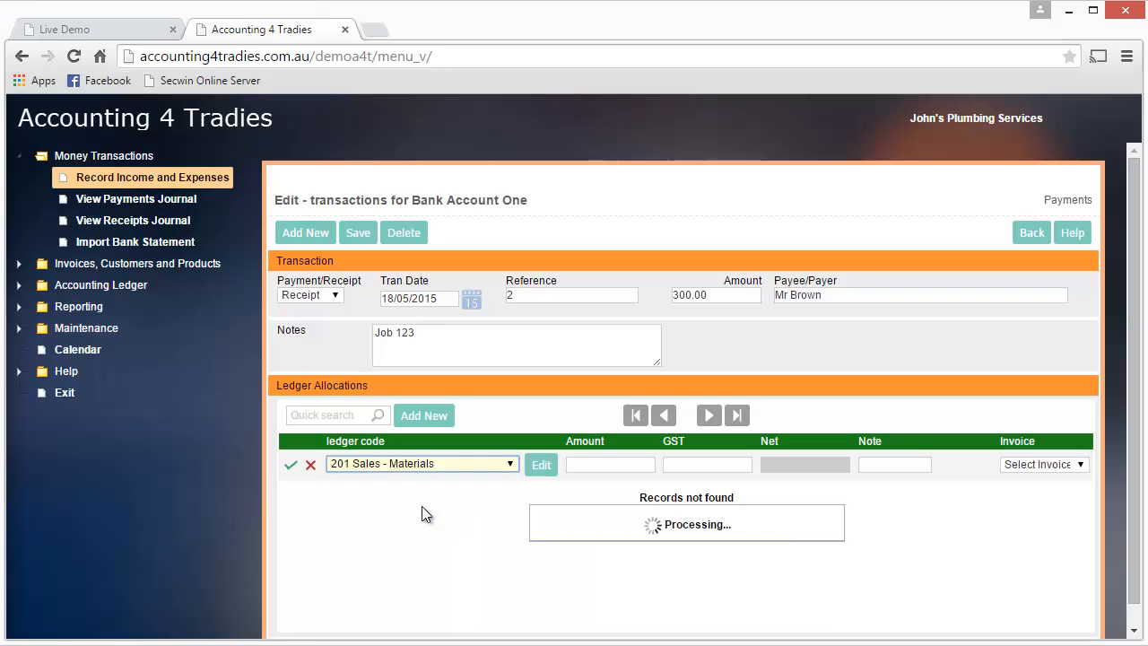
Step: Set the allocation amount to 300.00, keep the automatically calculated GST, confirm the line, and save the receipt transaction
{"action": "key", "text": "Tab"}
{"action": "key", "text": "Tab"}
{"action": "type", "text": "3"}
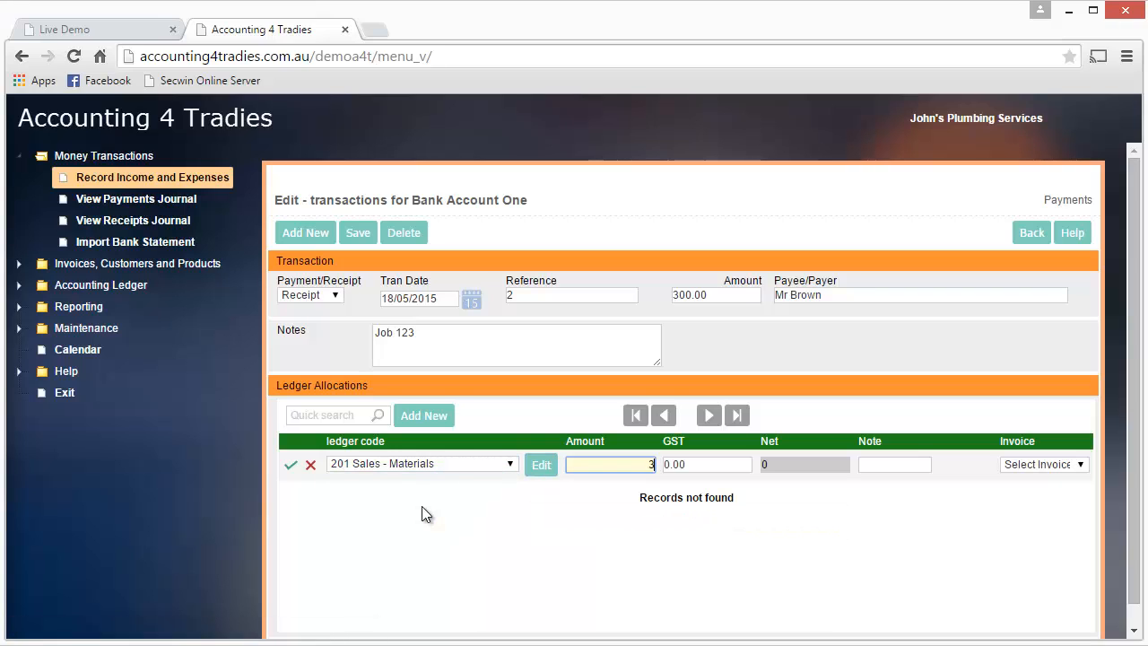
{"action": "type", "text": "00.00"}
{"action": "key", "text": "Tab"}
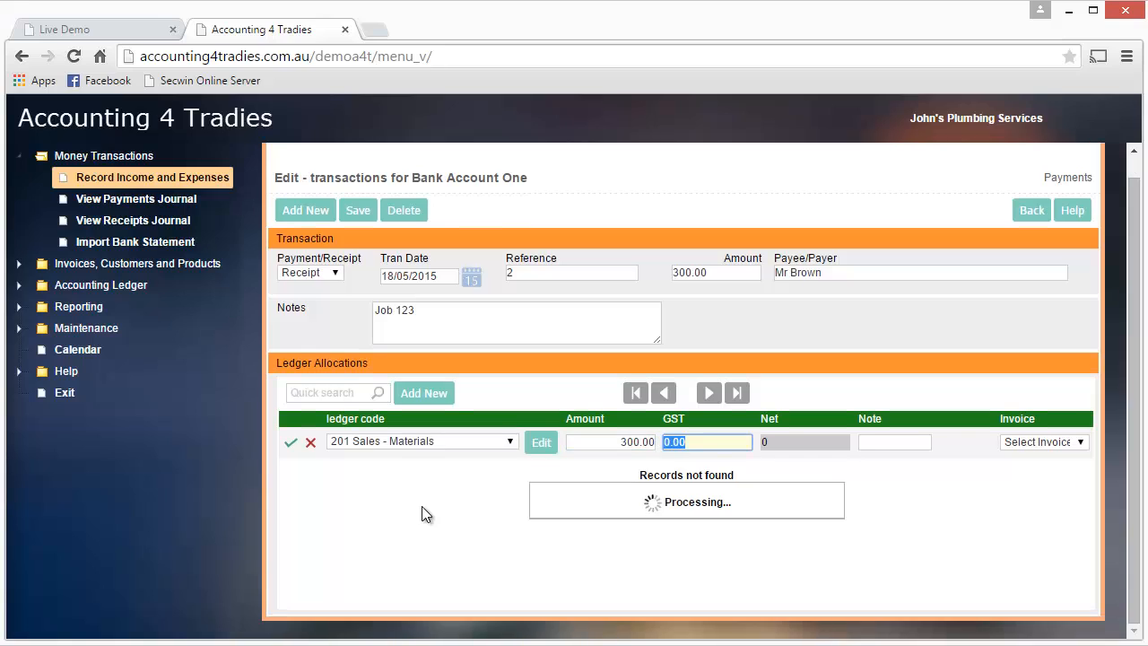
{"action": "left_click", "coordinate": [291, 444]}
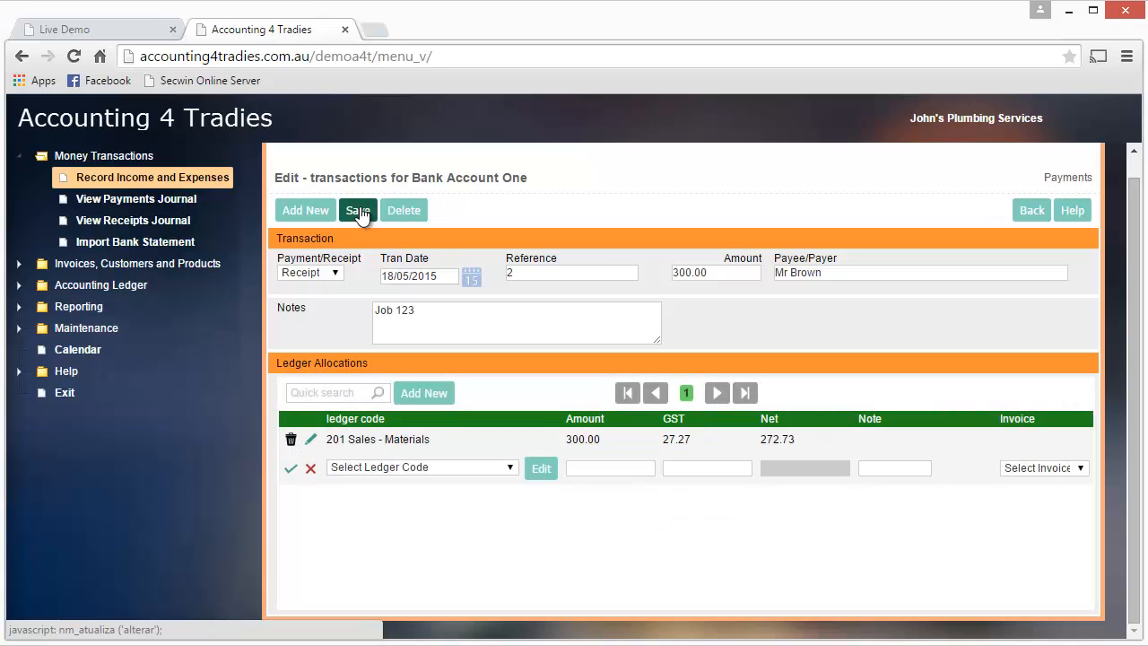
{"action": "left_click", "coordinate": [358, 209]}
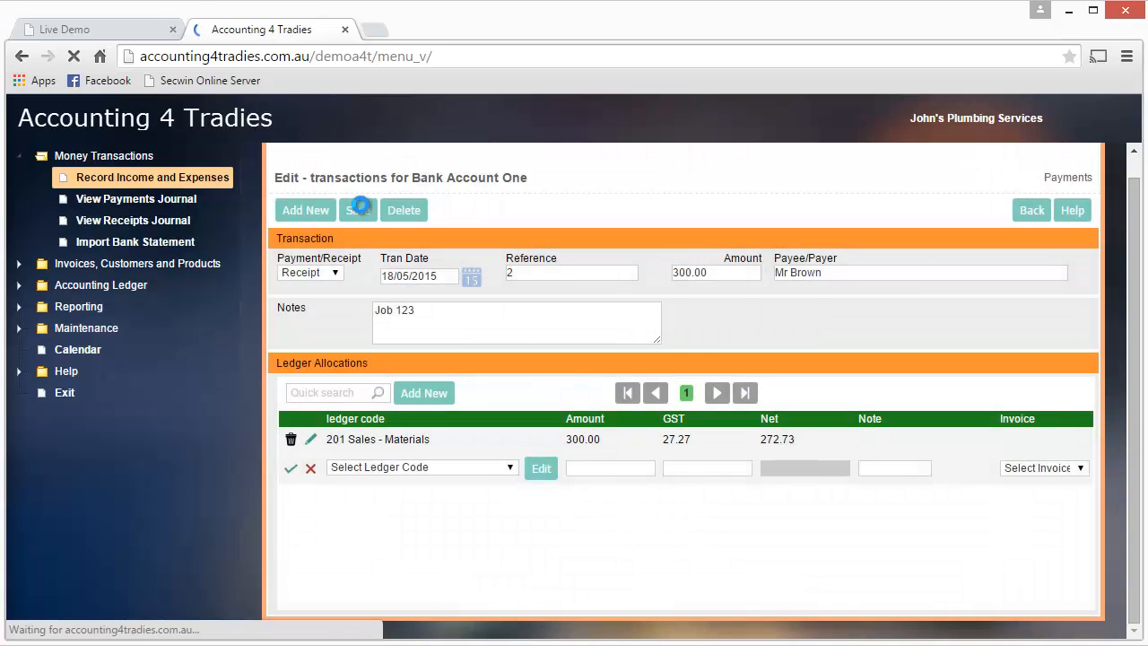